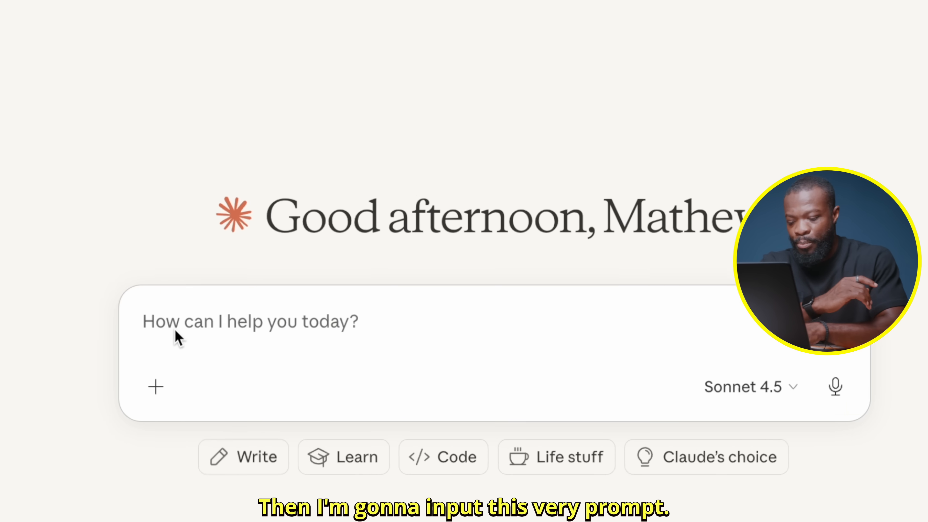
# - Submit the prompt "create an SRT file of a countdown numbers from 10 to 1" and reopen the generated file's preview
pyautogui.write('create an SRT file of a countdown numbers from 10 to 1')
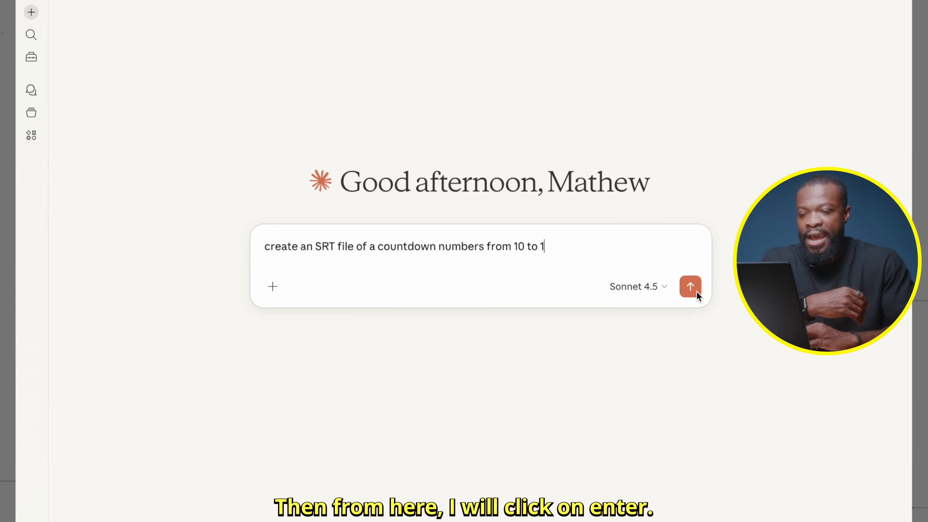
pyautogui.click(691, 288)
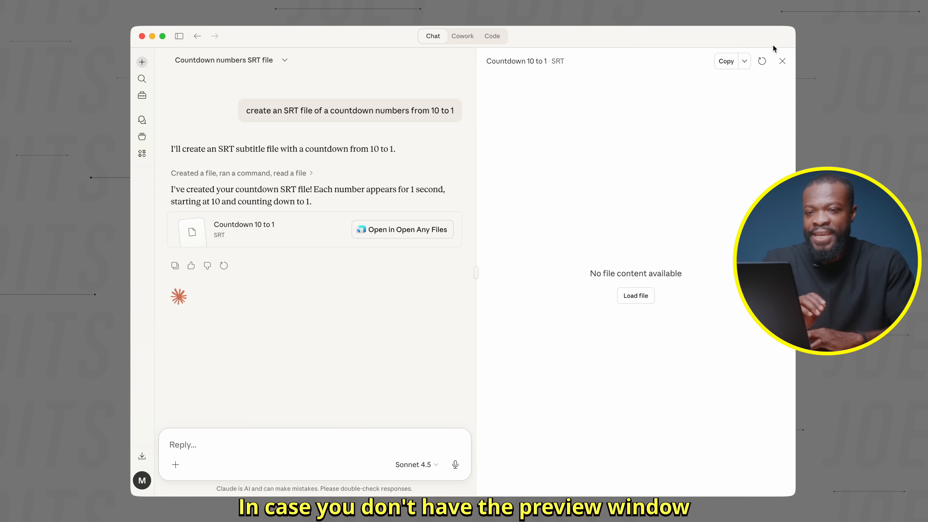
pyautogui.click(782, 62)
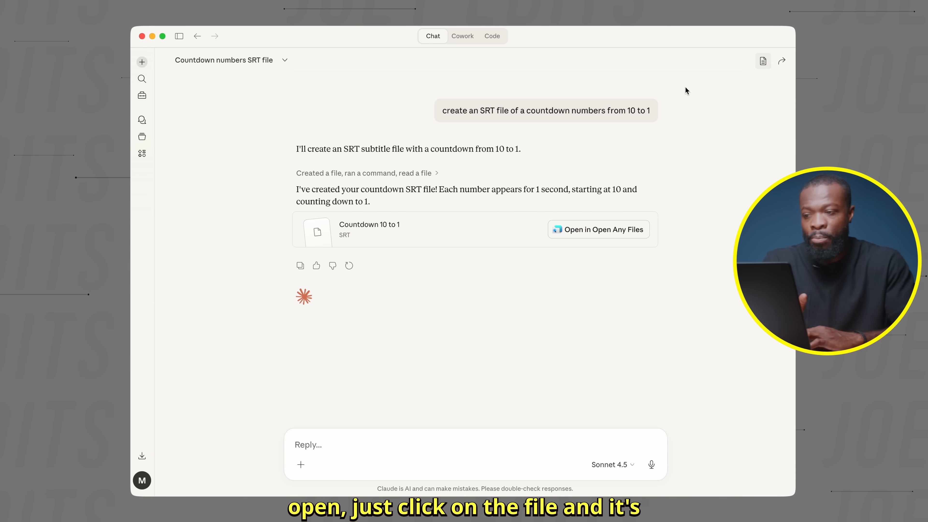
pyautogui.click(352, 228)
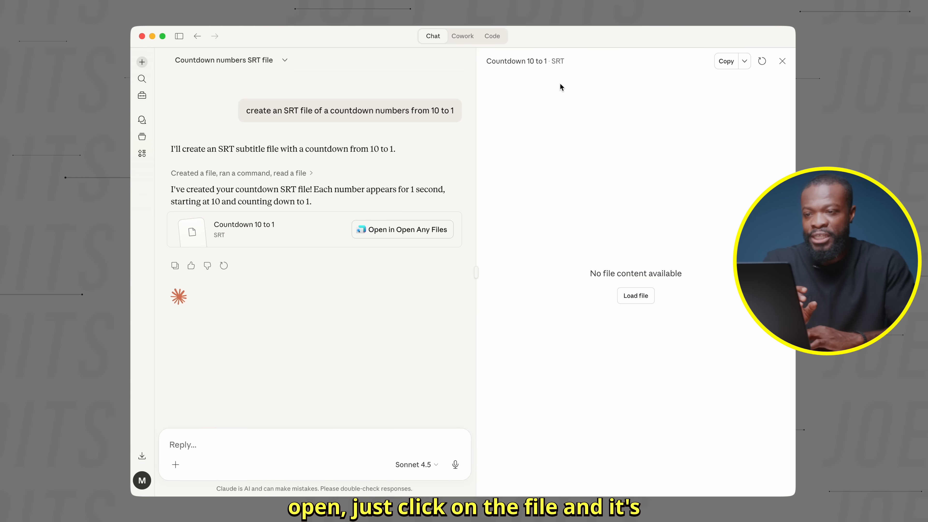
# - Download the countdown SRT file to the Downloads folder under the name countdown_10
pyautogui.click(745, 61)
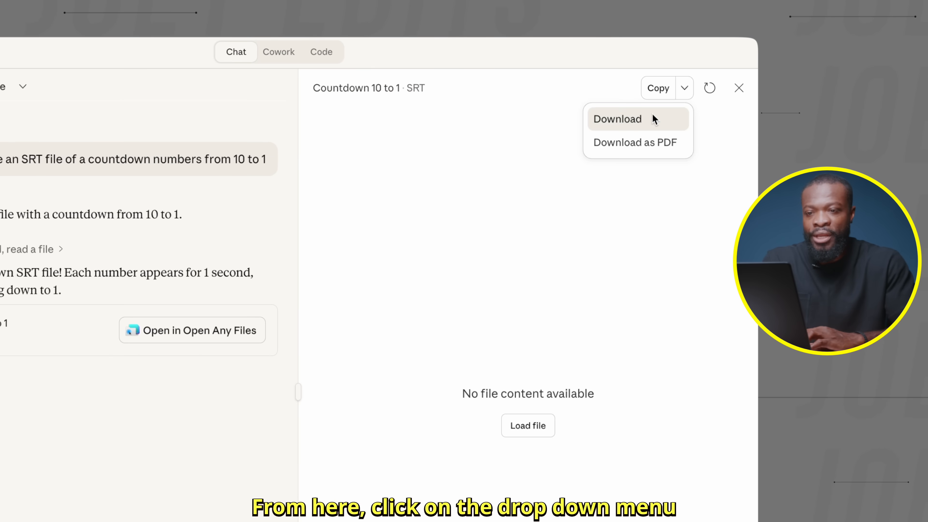
pyautogui.click(626, 119)
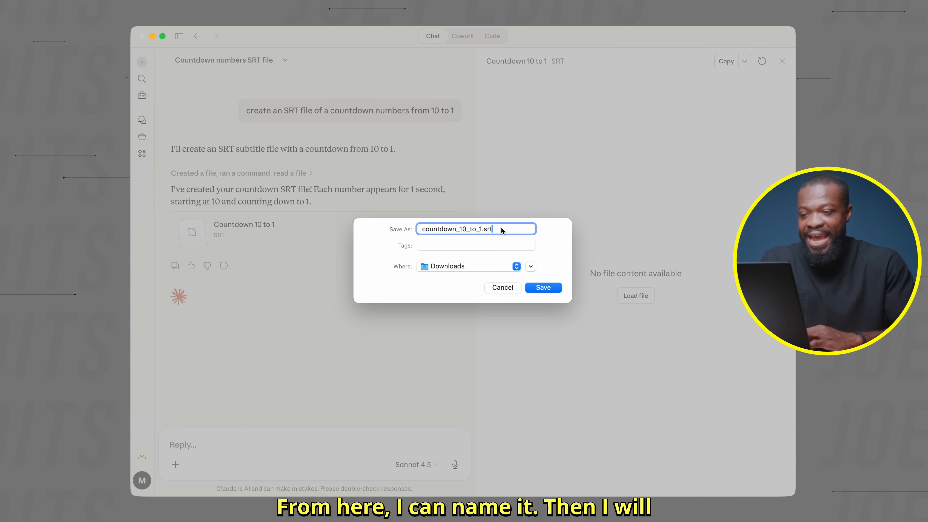
pyautogui.press('BackSpace')
pyautogui.press('BackSpace')
pyautogui.press('BackSpace')
pyautogui.press('BackSpace')
pyautogui.press('BackSpace')
pyautogui.press('BackSpace')
pyautogui.press('BackSpace')
pyautogui.press('BackSpace')
pyautogui.press('BackSpace')
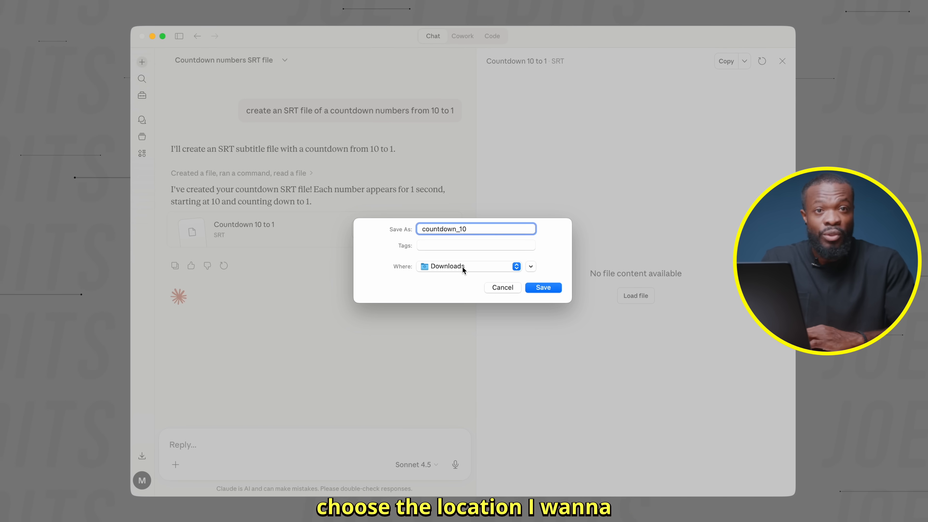
pyautogui.click(550, 288)
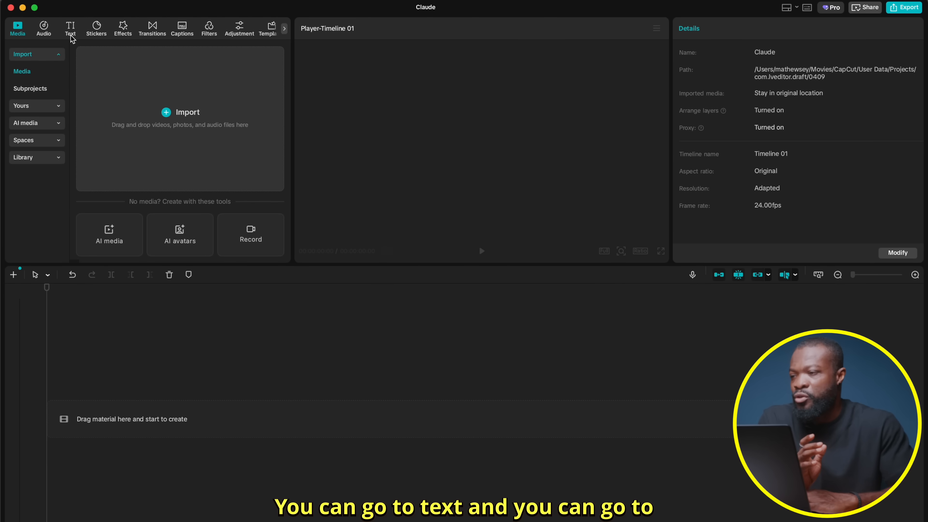
# - Switch to CapCut, import countdown_10.srt from Downloads as local captions and place it at the start of the timeline
pyautogui.click(71, 36)
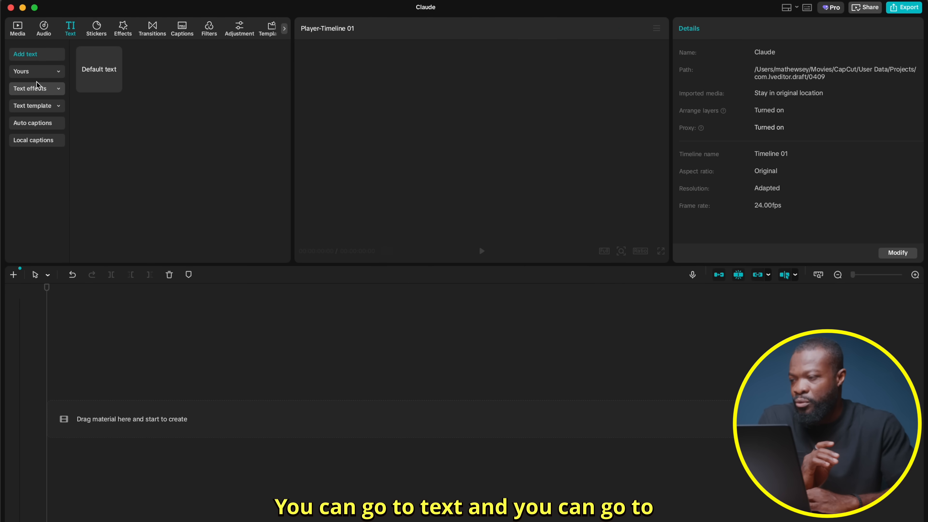
pyautogui.click(34, 143)
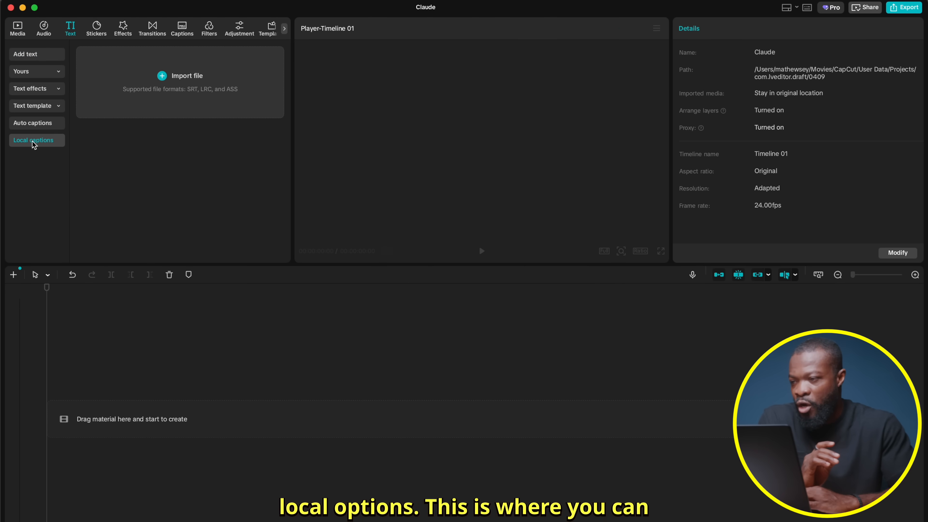
pyautogui.click(172, 89)
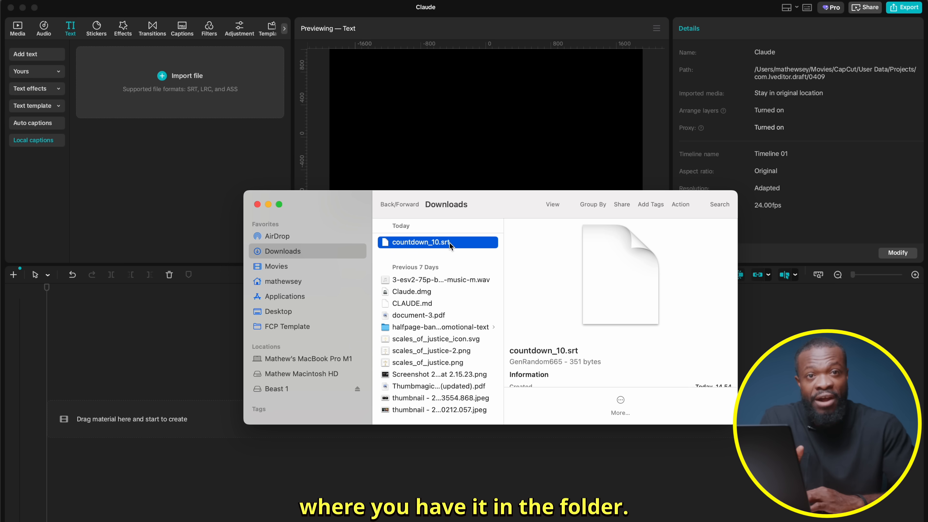
pyautogui.moveTo(452, 244); pyautogui.dragTo(191, 114)
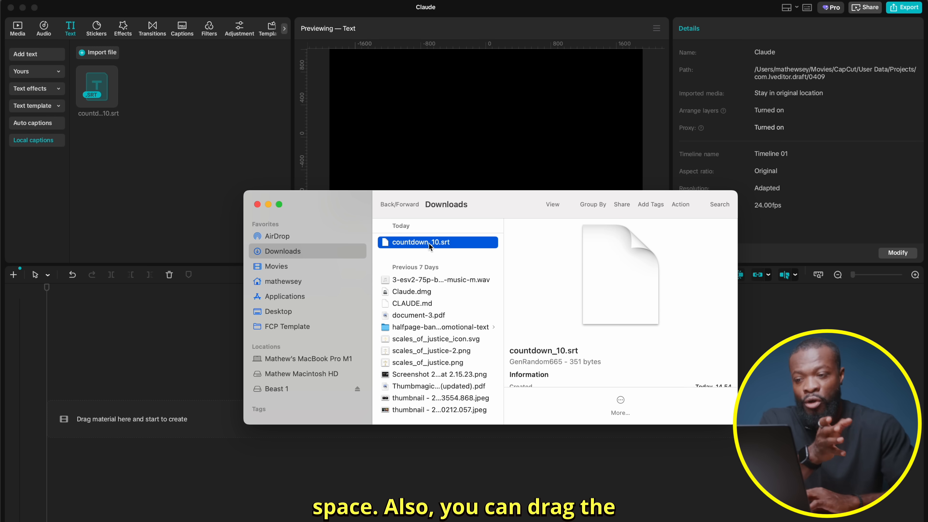
pyautogui.moveTo(409, 252); pyautogui.dragTo(130, 413)
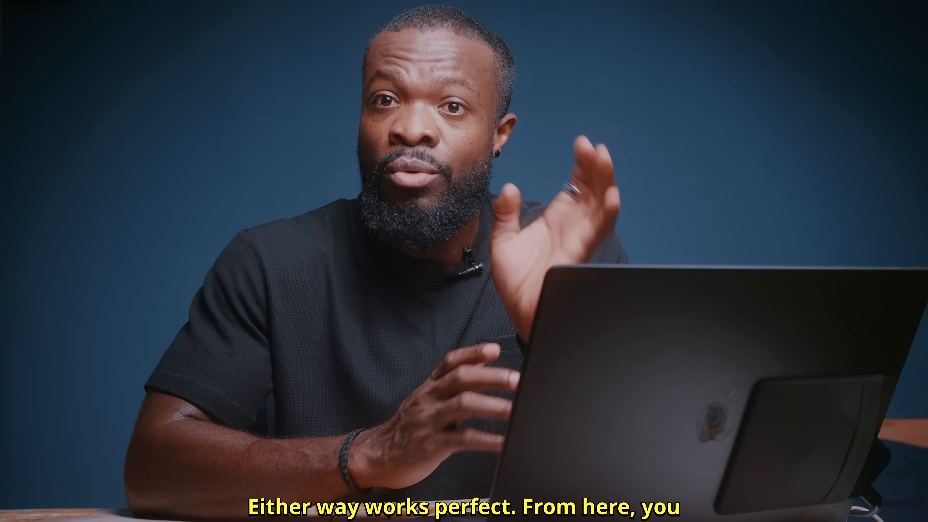
# - Play the first few seconds of the countdown captions from the start of the timeline
pyautogui.click(103, 388)
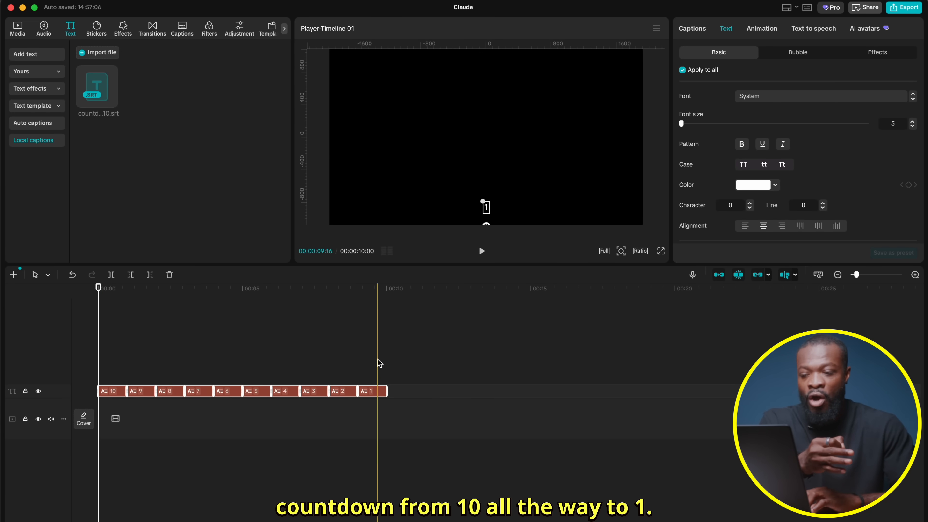
pyautogui.press('space')
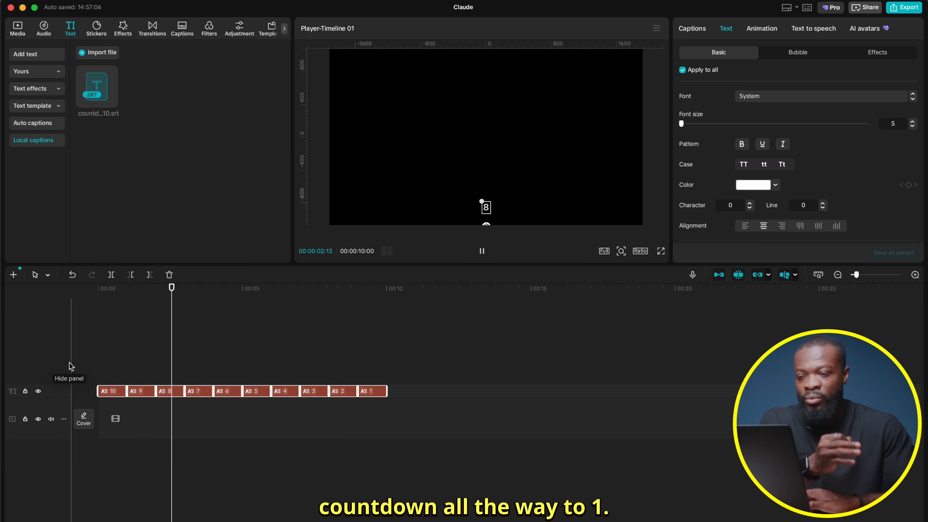
pyautogui.press('space')
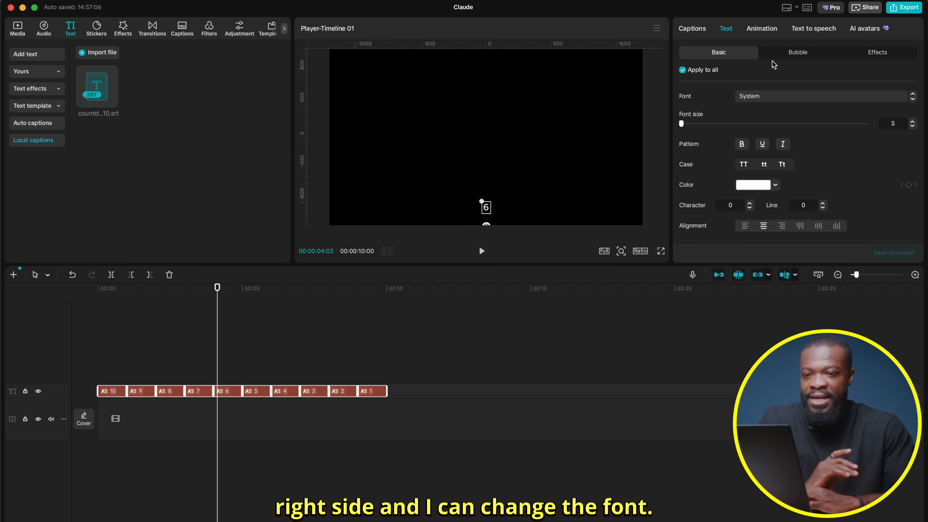
# - Set the font of all countdown captions to Rubik-Bold and their color to red (FF0000)
pyautogui.click(756, 98)
pyautogui.click(773, 238)
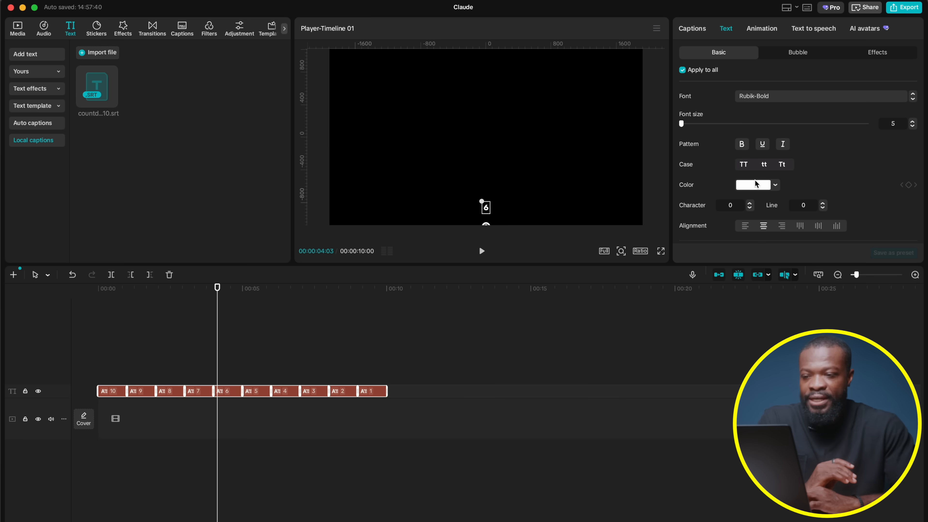
pyautogui.click(755, 186)
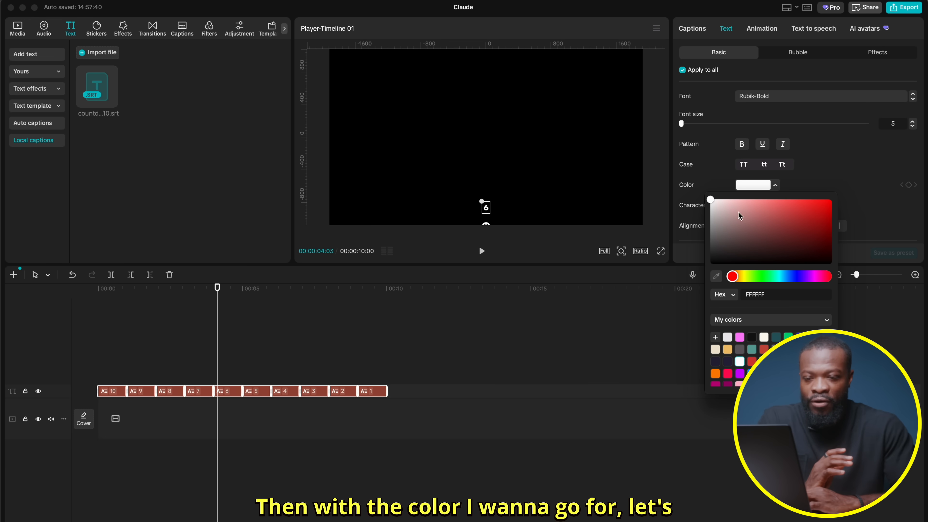
pyautogui.moveTo(801, 215); pyautogui.dragTo(882, 167)
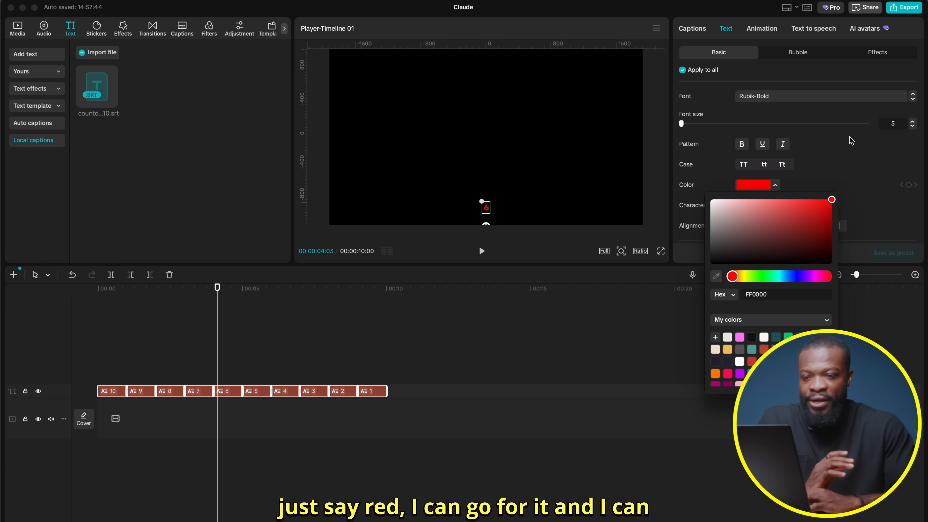
# - Enlarge the countdown captions to font size 54 and move them to the center of the frame
pyautogui.moveTo(681, 124); pyautogui.dragTo(712, 123)
pyautogui.moveTo(483, 208); pyautogui.dragTo(478, 136)
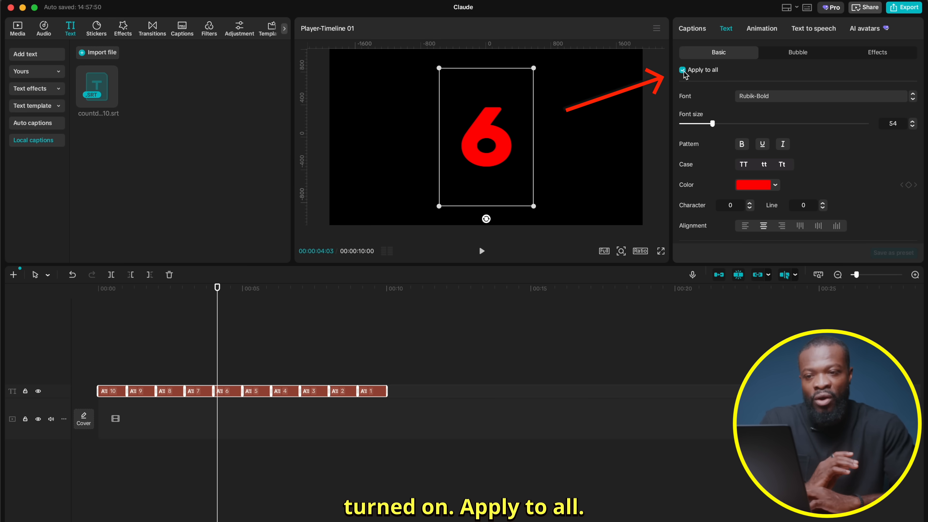
# - Combine all ten countdown captions on the timeline into one compound clip
pyautogui.moveTo(112, 363); pyautogui.dragTo(428, 433)
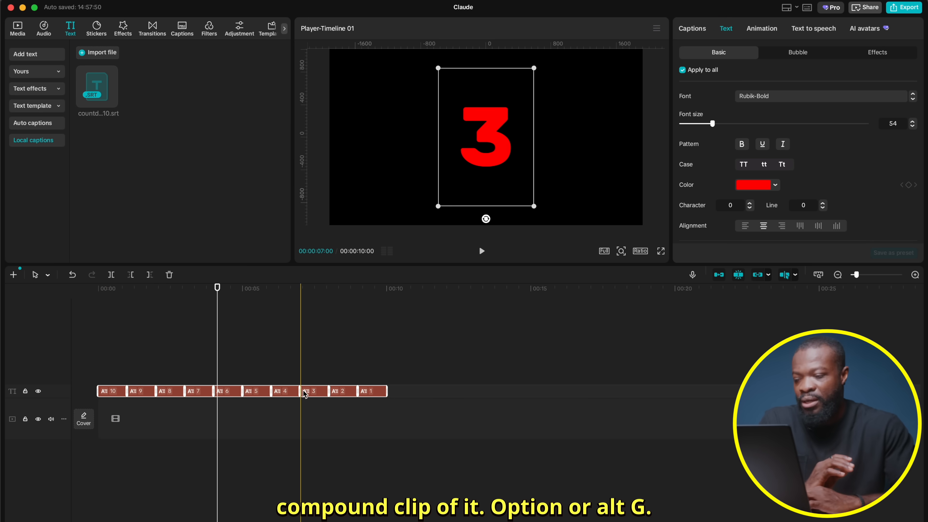
pyautogui.hotkey('alt', 'g')
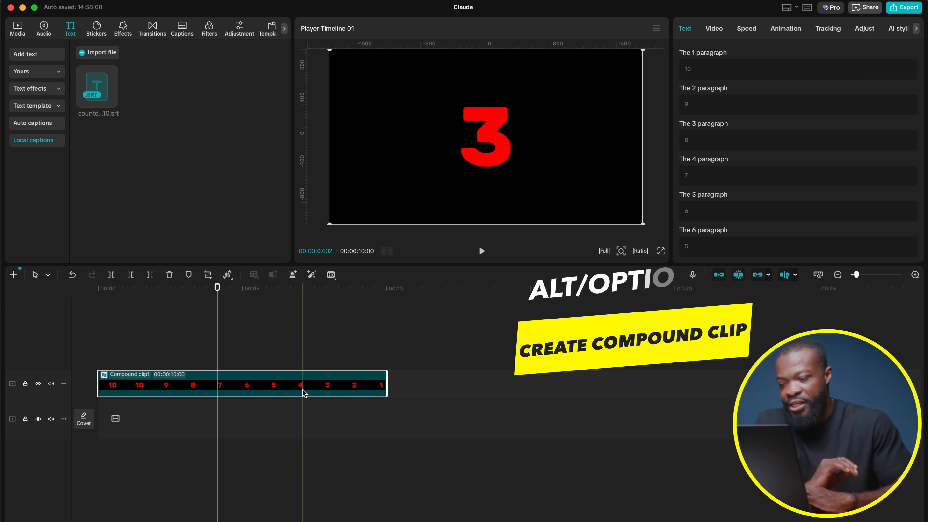
# - Reposition the compound clip so the number sits in the upper-left area of the frame, and play it from the start
pyautogui.moveTo(581, 129); pyautogui.dragTo(472, 87)
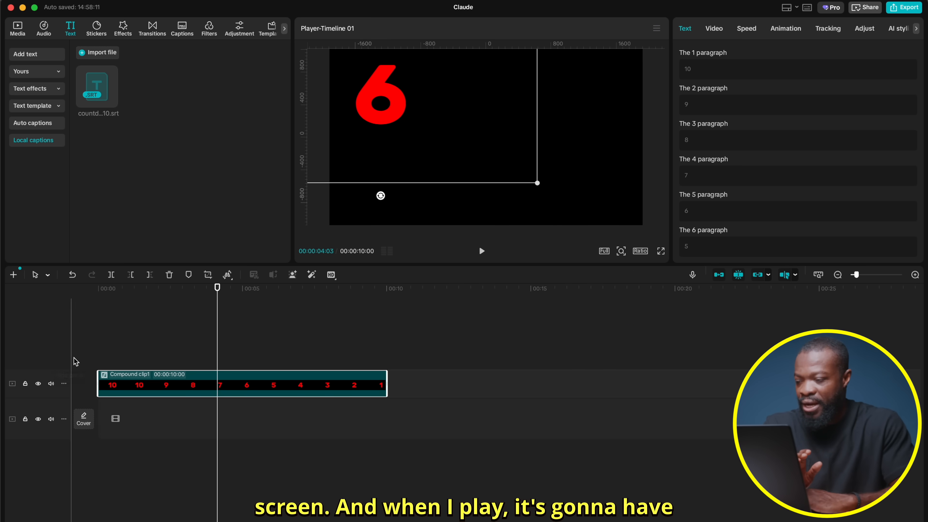
pyautogui.click(90, 351)
pyautogui.press('space')
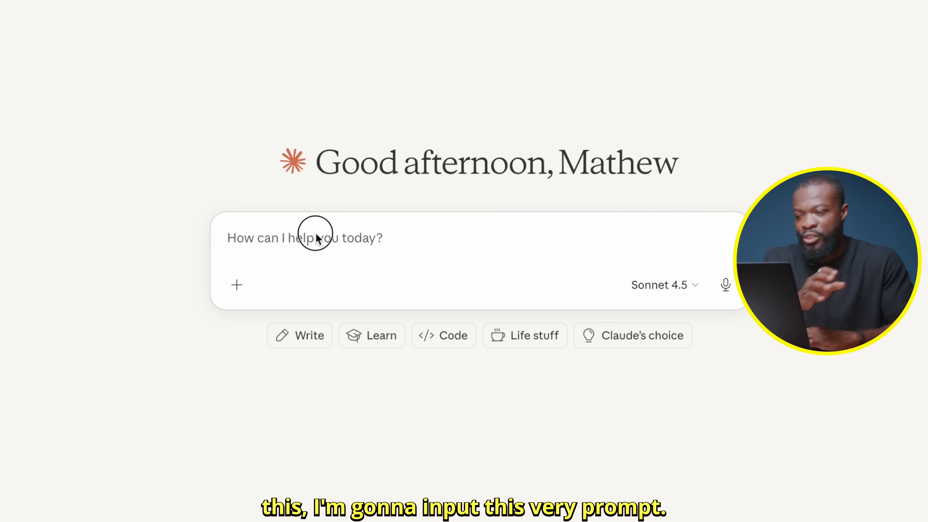
# - Switch to a new Claude chat and submit the prompt "create an SRT file of a counting numbers from 1 to 1000"
pyautogui.write('create an SRT file of a counting numbers from 1 to 1000')
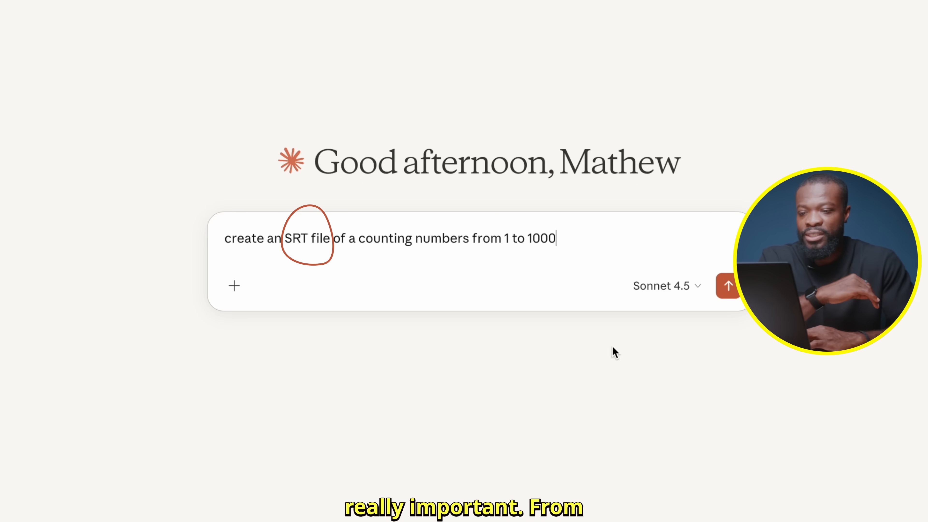
pyautogui.press('Return')
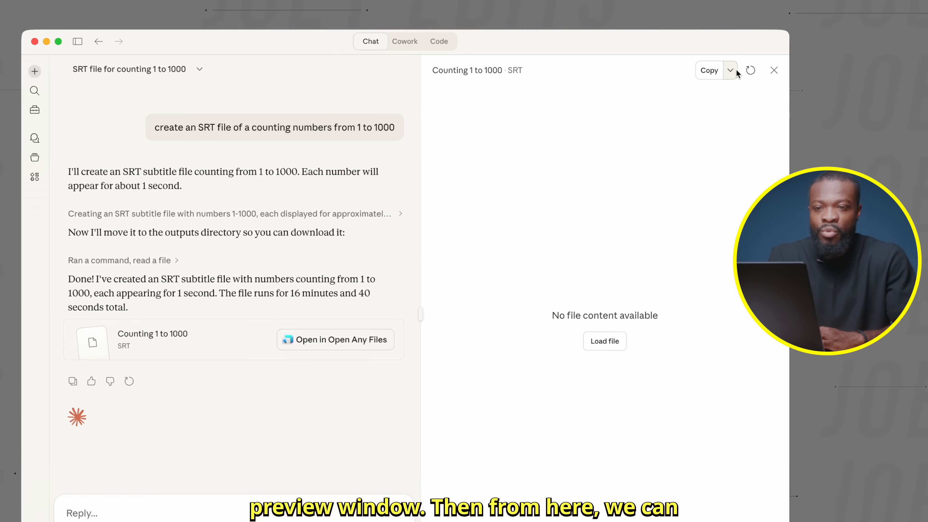
# - Download the generated counting SRT file to the Downloads folder under the name counting_1.srt
pyautogui.click(734, 71)
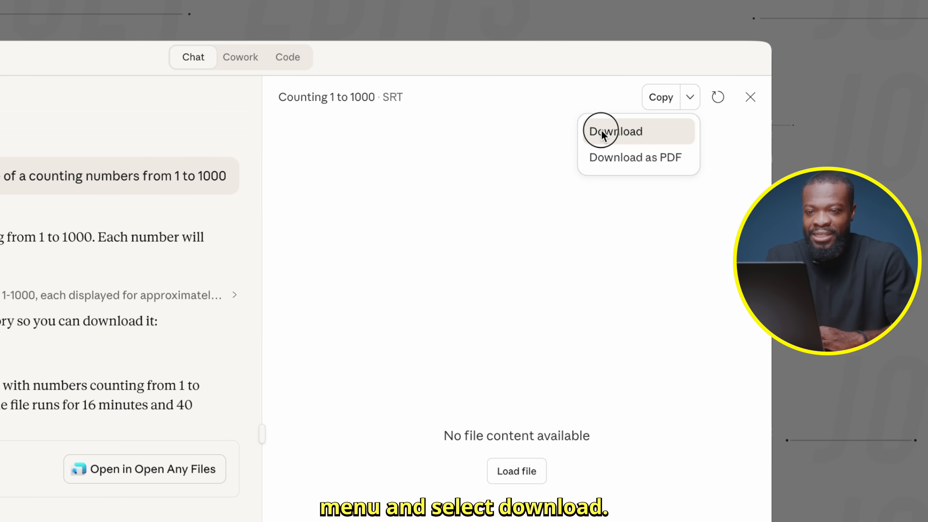
pyautogui.click(602, 132)
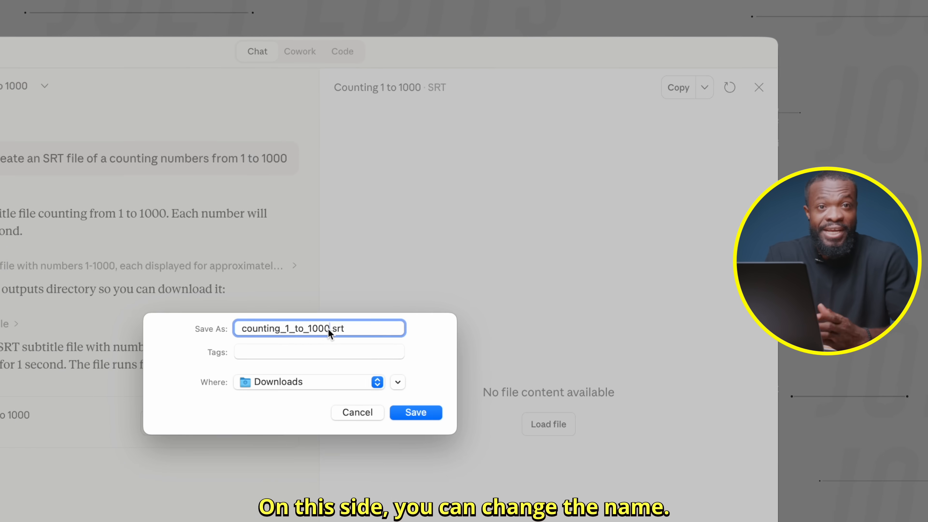
pyautogui.press('BackSpace')
pyautogui.press('BackSpace')
pyautogui.press('BackSpace')
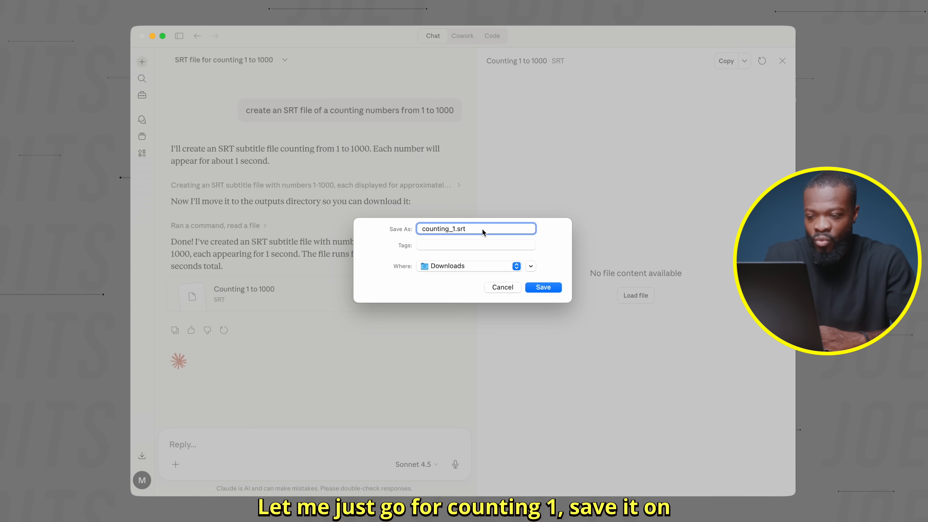
pyautogui.click(548, 288)
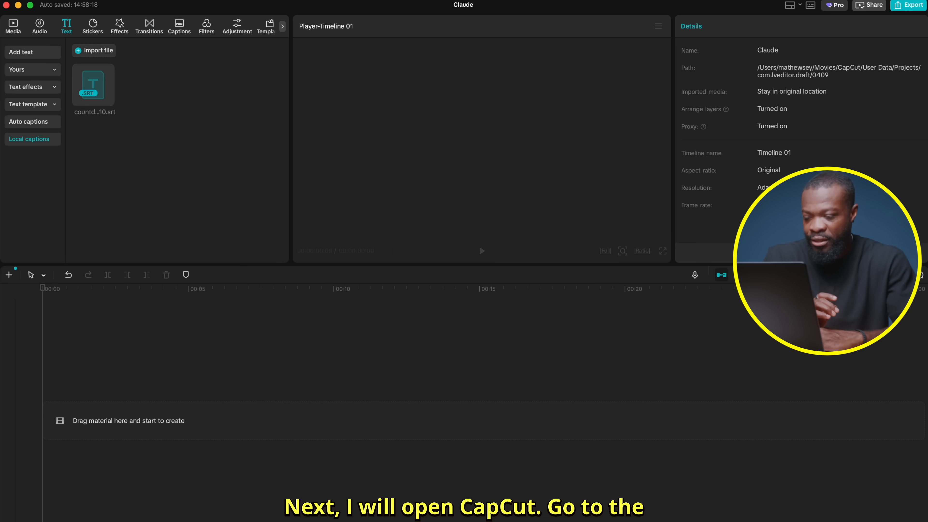
# - Switch to CapCut and add counting_1.srt from the Downloads folder to the start of the empty timeline
pyautogui.press('super+Tab')
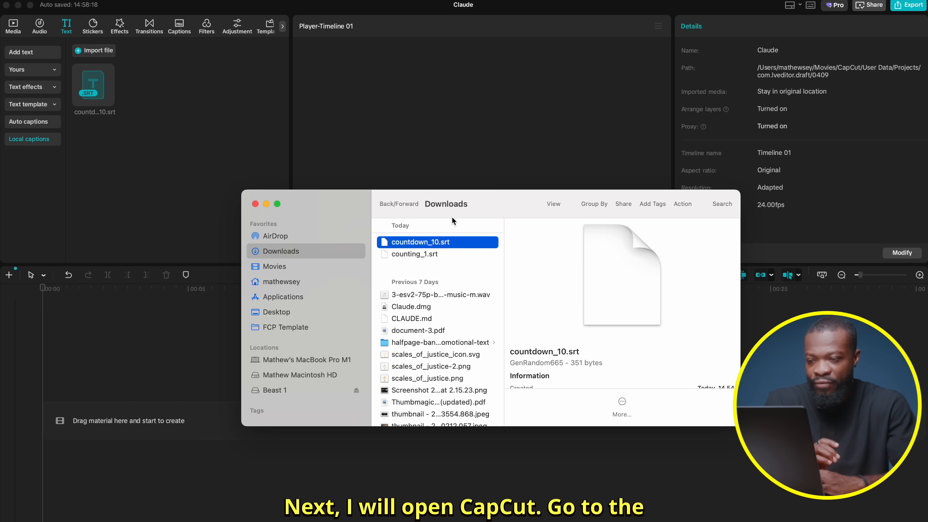
pyautogui.click(443, 255)
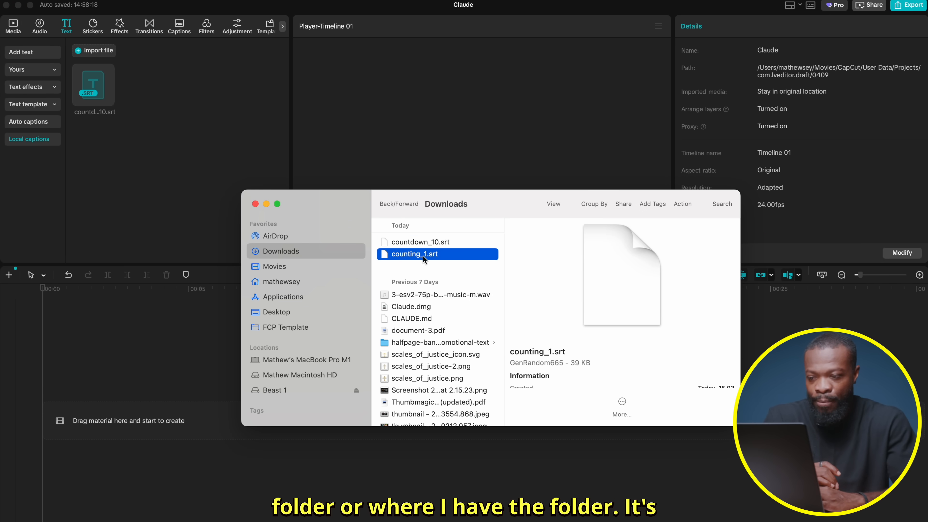
pyautogui.moveTo(445, 257); pyautogui.dragTo(118, 424)
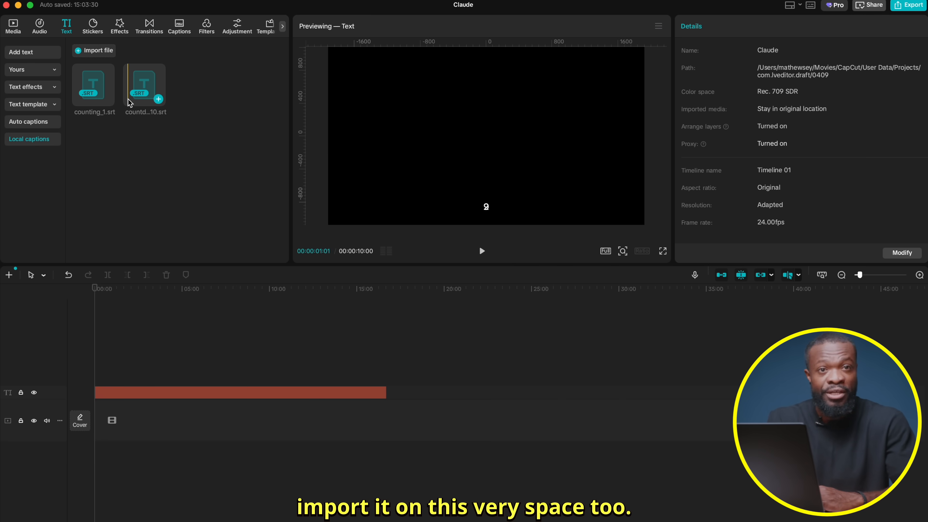
# - Play back the counting captions from the start of the timeline
pyautogui.press('space')
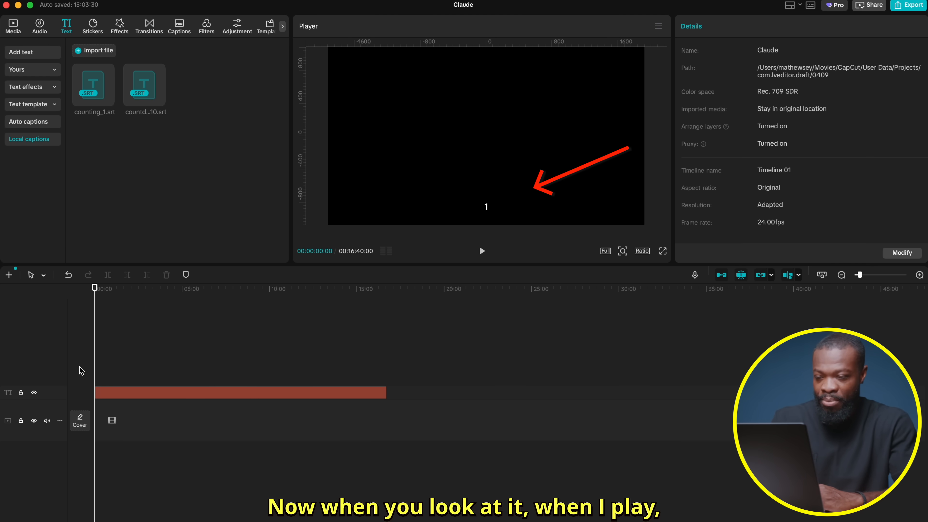
pyautogui.press('space')
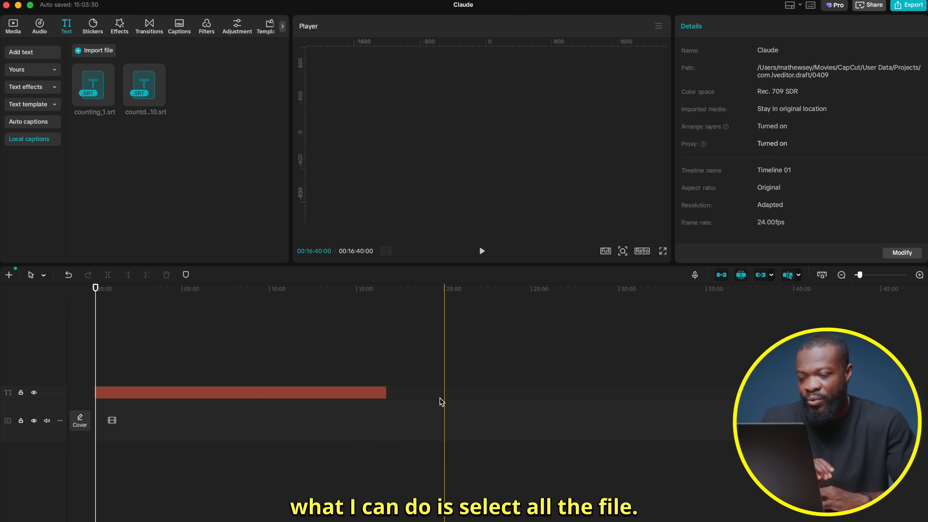
# - Set all counting captions to the Poppins-Bold font at size 57 and move them to the centre of the frame
pyautogui.moveTo(442, 402); pyautogui.dragTo(69, 358)
pyautogui.click(752, 97)
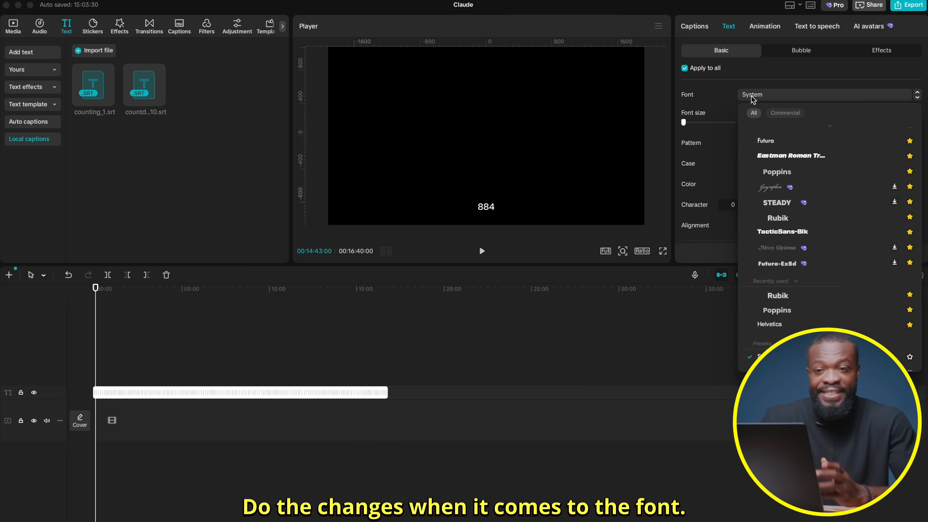
pyautogui.scroll(1, 774, 165)
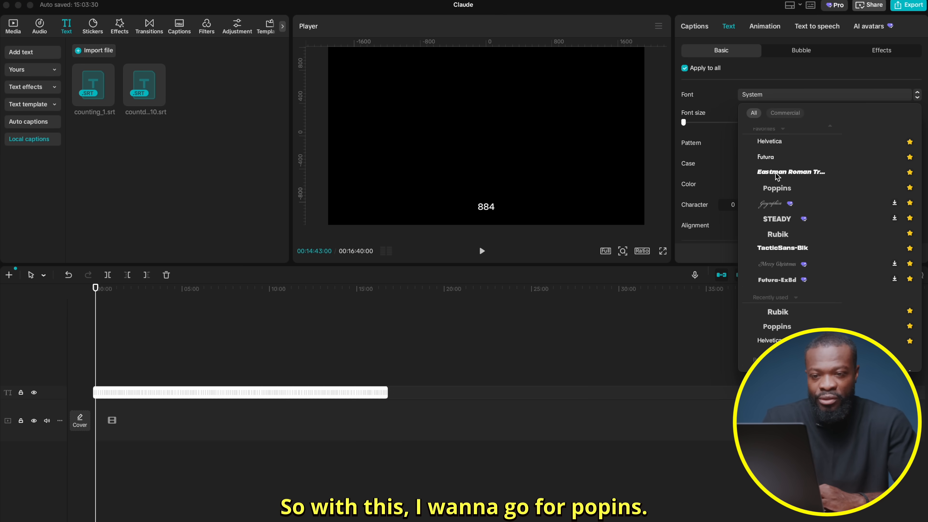
pyautogui.click(776, 188)
pyautogui.moveTo(684, 122); pyautogui.dragTo(723, 121)
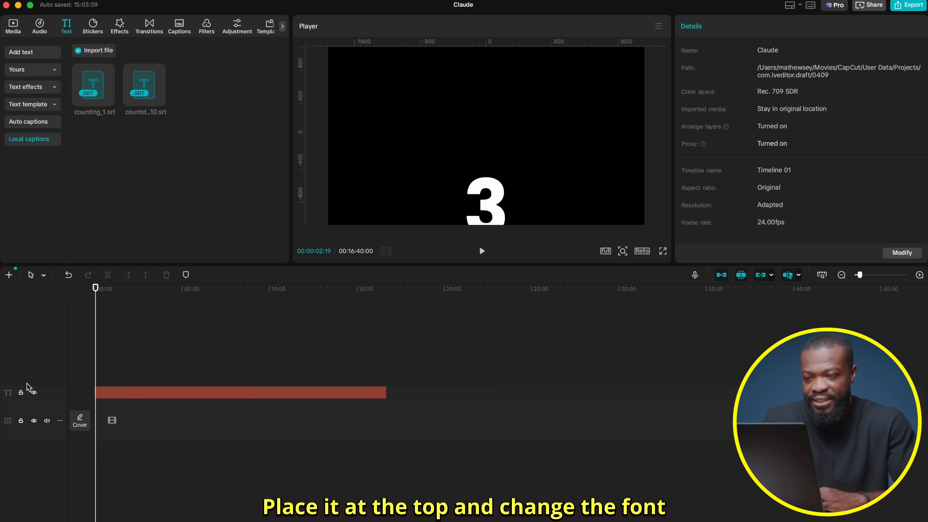
pyautogui.click(756, 229)
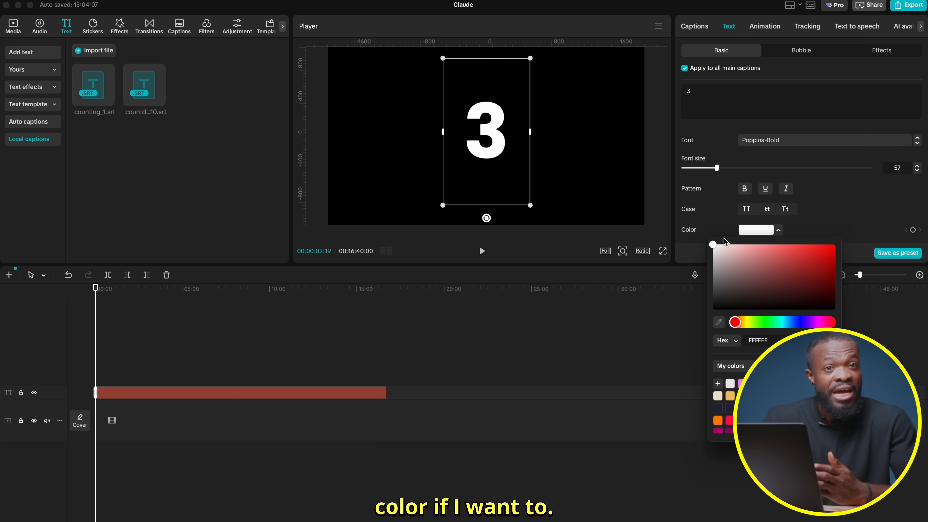
pyautogui.click(854, 189)
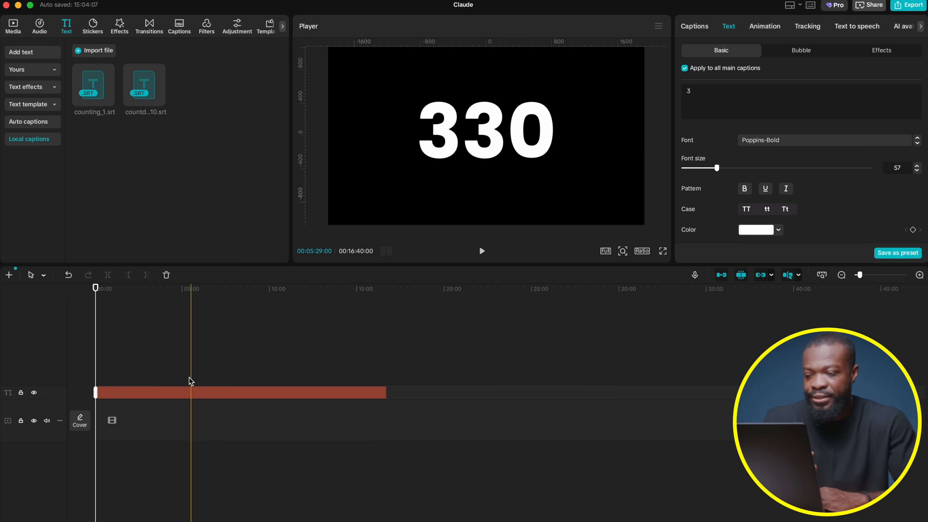
# - Combine all counting captions into one compound clip and set its speed to 100x
pyautogui.moveTo(83, 356); pyautogui.dragTo(490, 393)
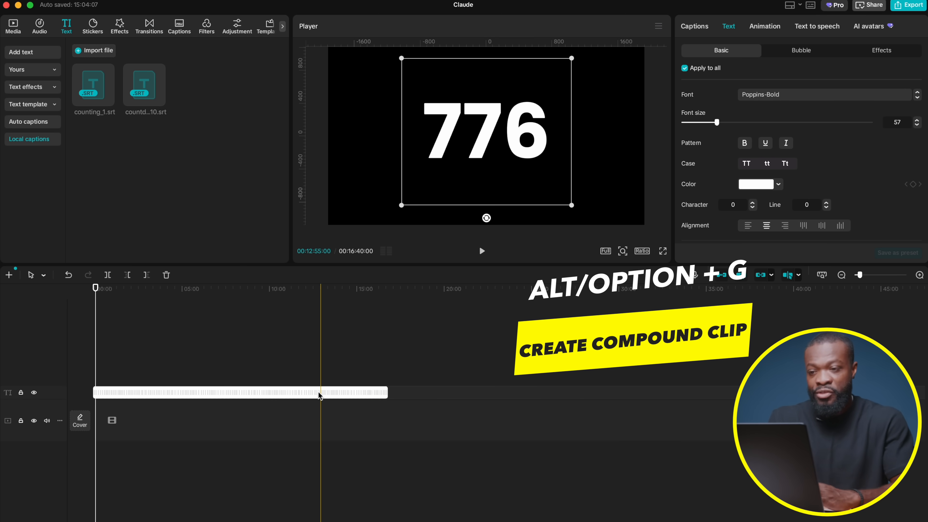
pyautogui.hotkey('alt', 'g')
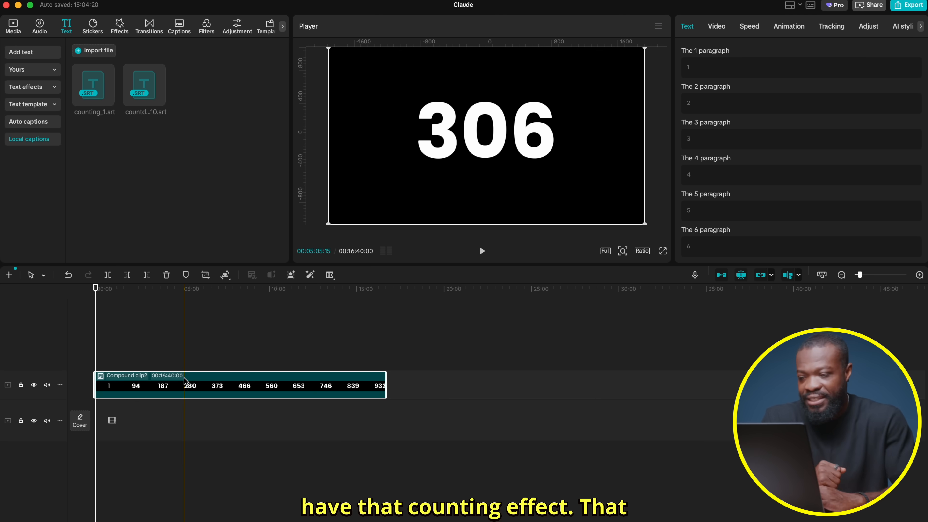
pyautogui.click(748, 26)
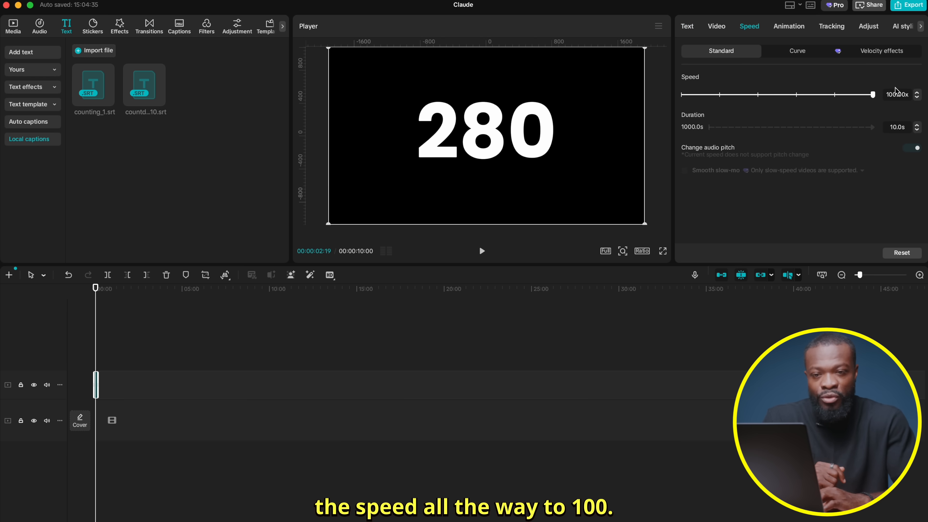
# - Fit the timeline to the sped-up counting clip and play it back from the start
pyautogui.hotkey('shift', 'z')
pyautogui.press('space')
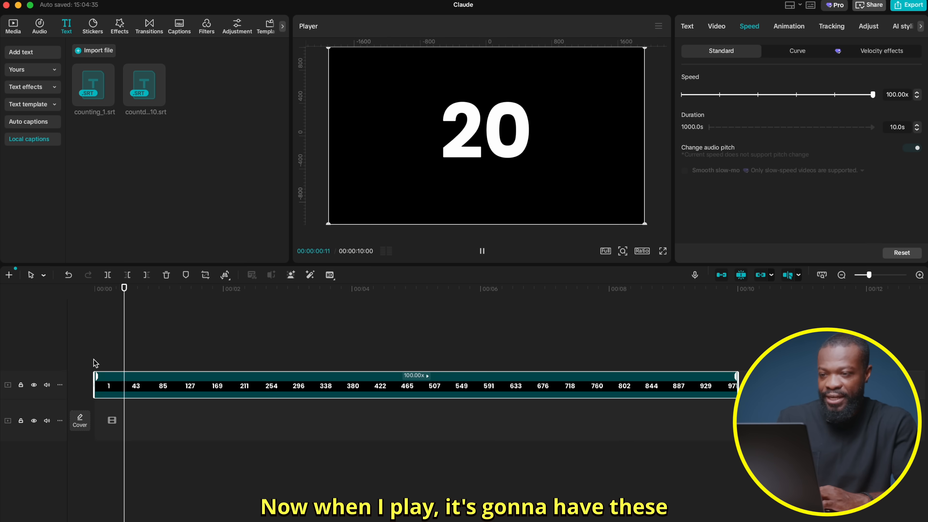
pyautogui.click(96, 362)
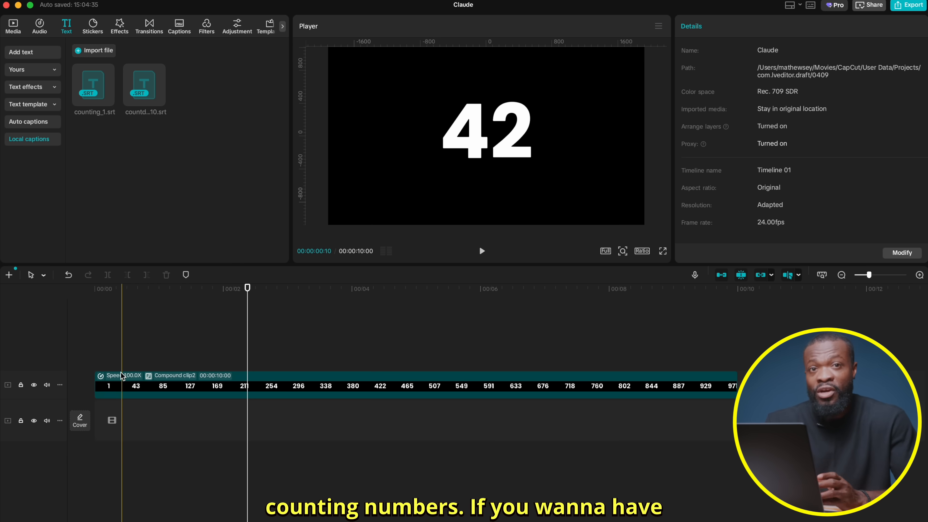
# - Wrap the sped-up counting clip in another compound clip, set its speed to 2x and play it back
pyautogui.click(197, 391)
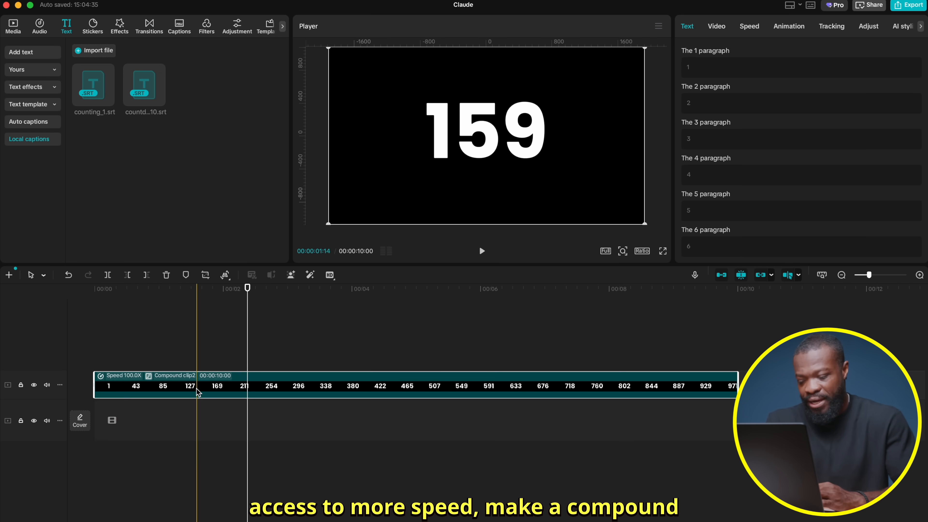
pyautogui.hotkey('alt', 'g')
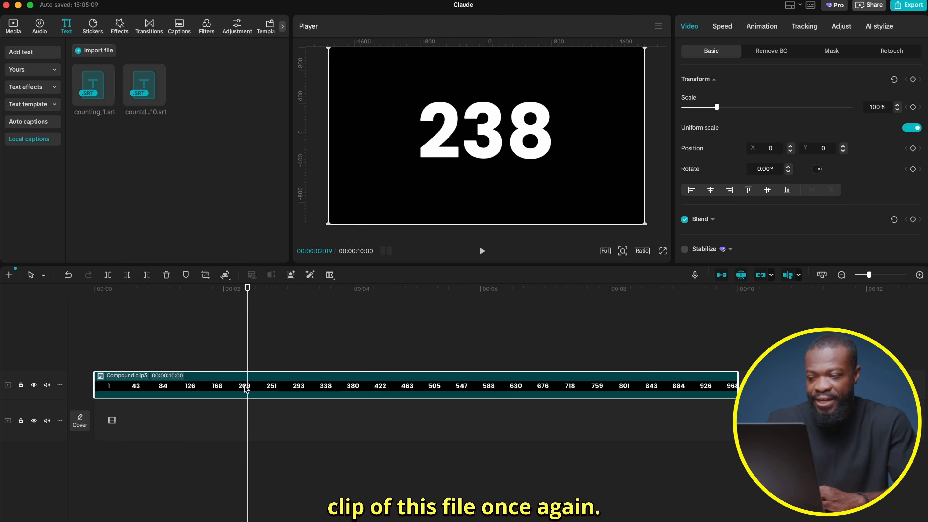
pyautogui.click(721, 26)
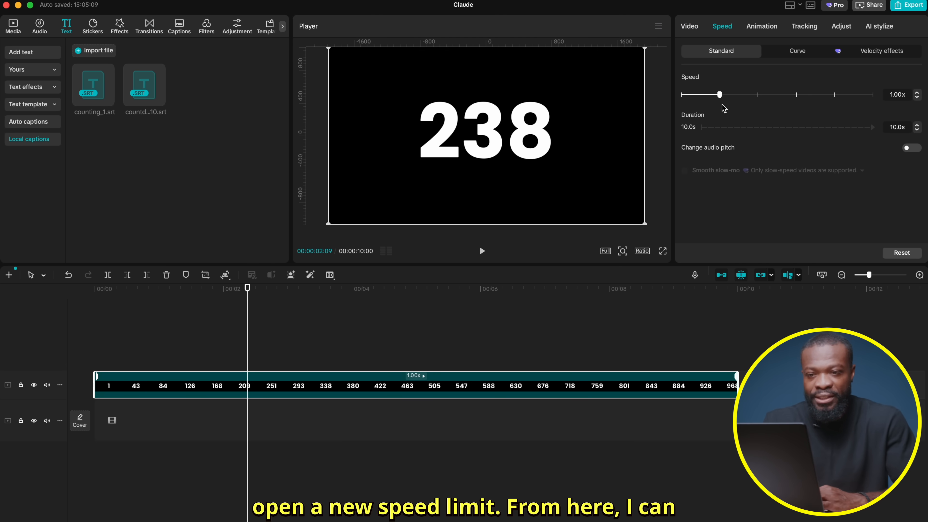
pyautogui.moveTo(746, 96)
pyautogui.mouseDown()
pyautogui.moveTo(799, 95)
pyautogui.moveTo(757, 95)
pyautogui.mouseUp()
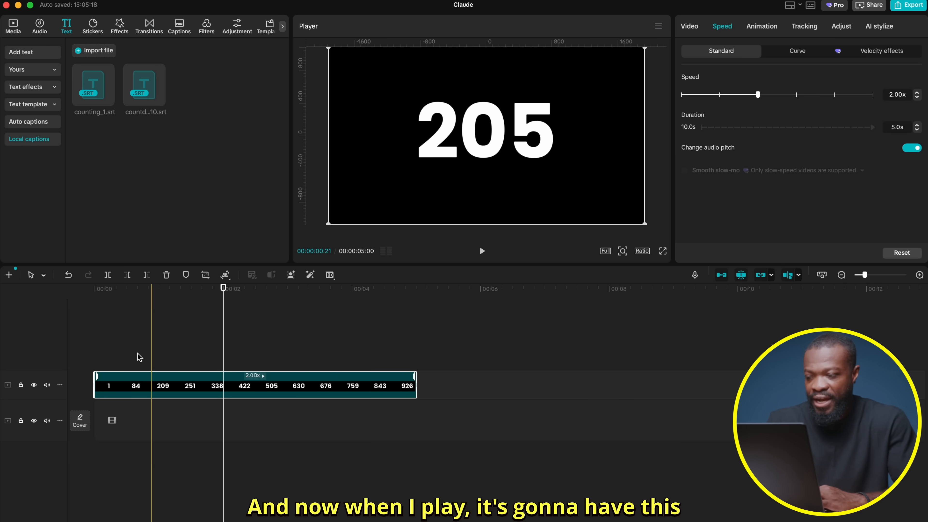
pyautogui.press('space')
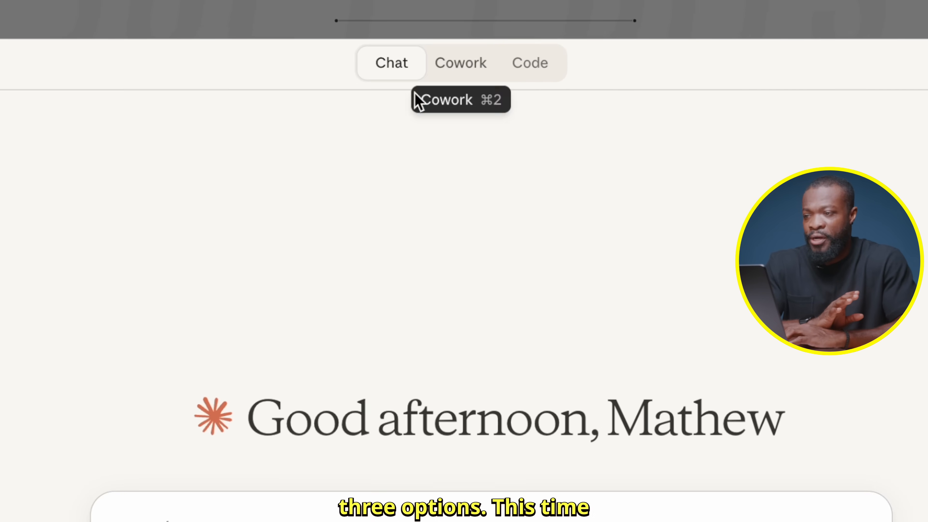
# - Switch to Claude's Code mode and draft the GitHub gist link plus "- Install this skills. Please build or show me an example", keeping Opus 4.6
pyautogui.click(531, 66)
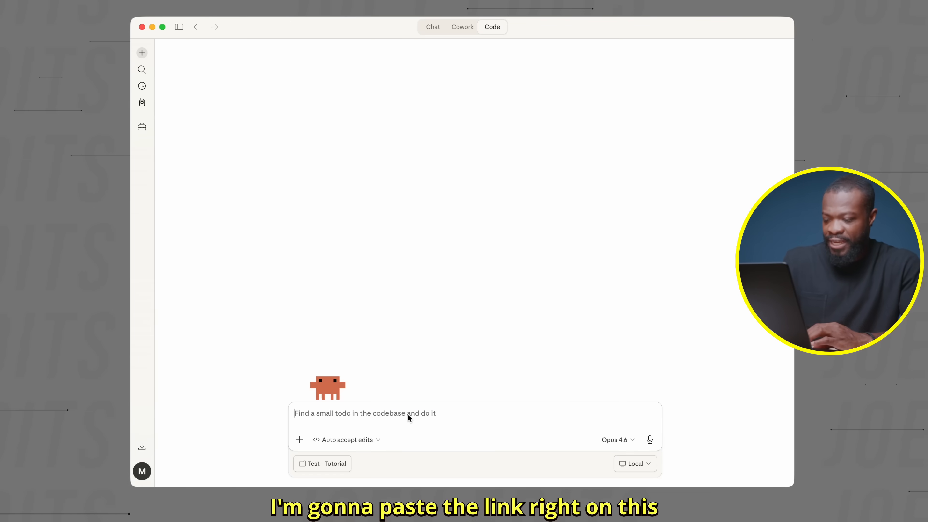
pyautogui.write('https://gist.github.com/ThariqS/3d446e7c7aa9eb94f468194deb73028f#claudemd')
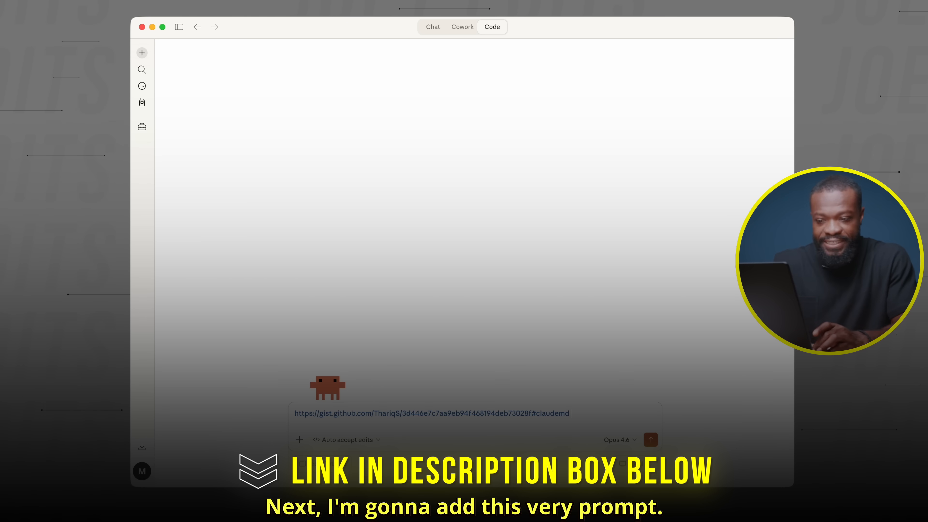
pyautogui.write('-')
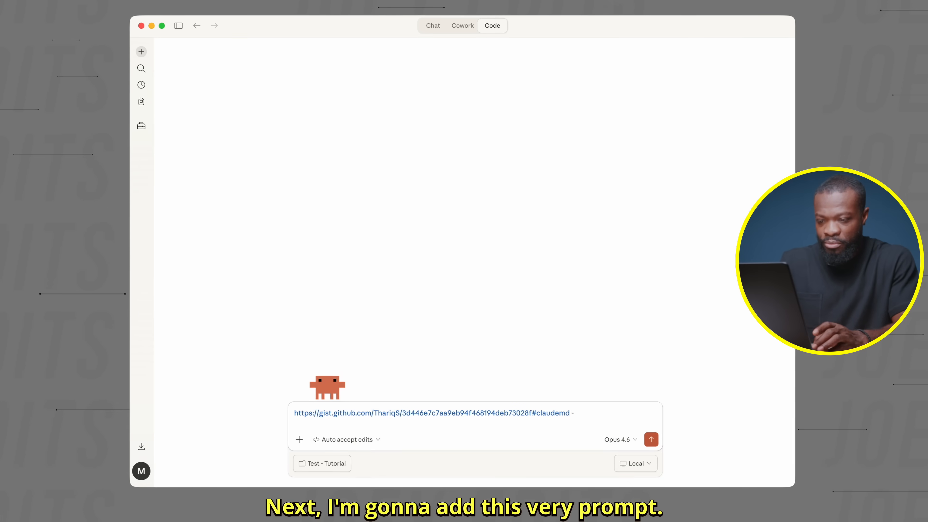
pyautogui.write(' Install this skills. Please build or show me an example')
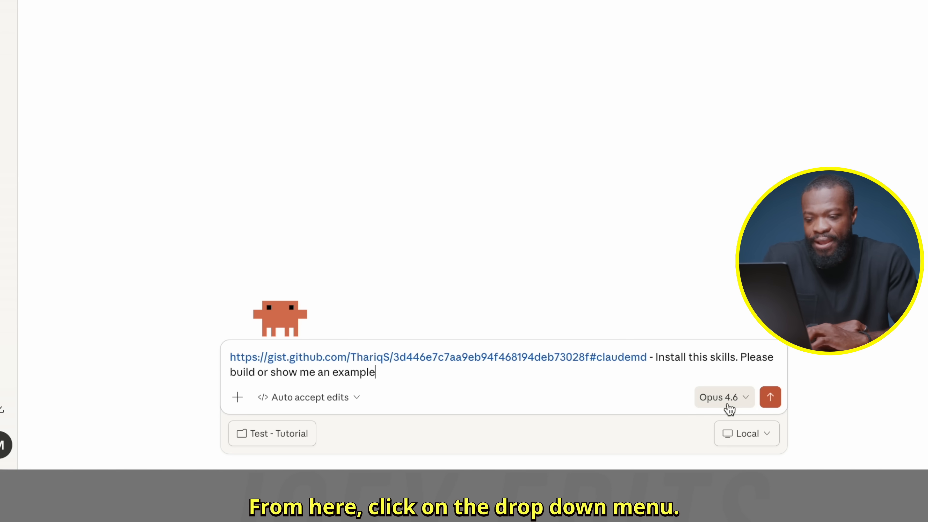
pyautogui.click(735, 402)
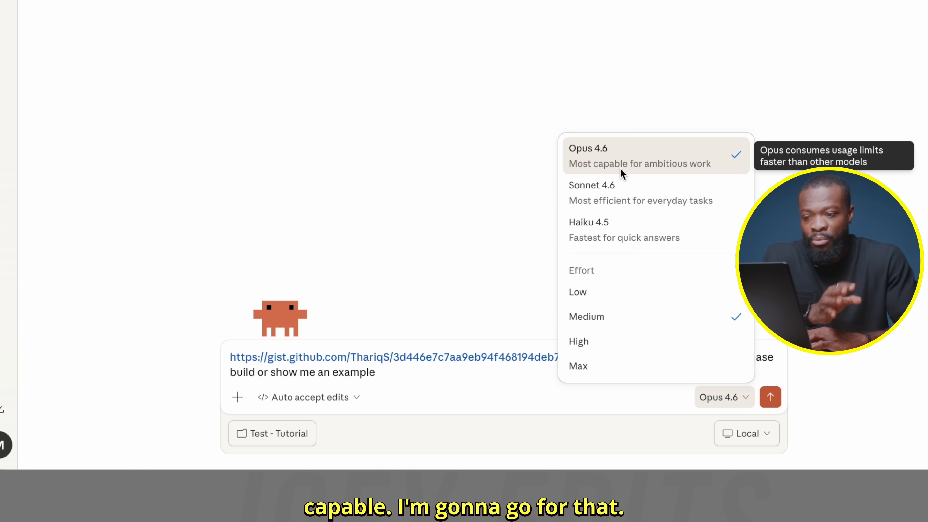
pyautogui.click(734, 347)
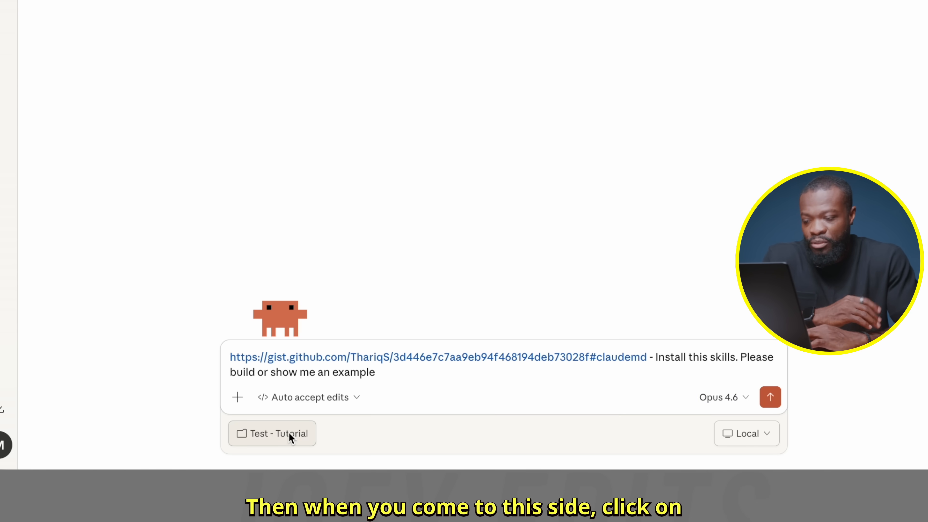
# - Create a folder named Tuts 1 inside Claude files on the Desktop as the working folder and submit the prompt
pyautogui.click(290, 435)
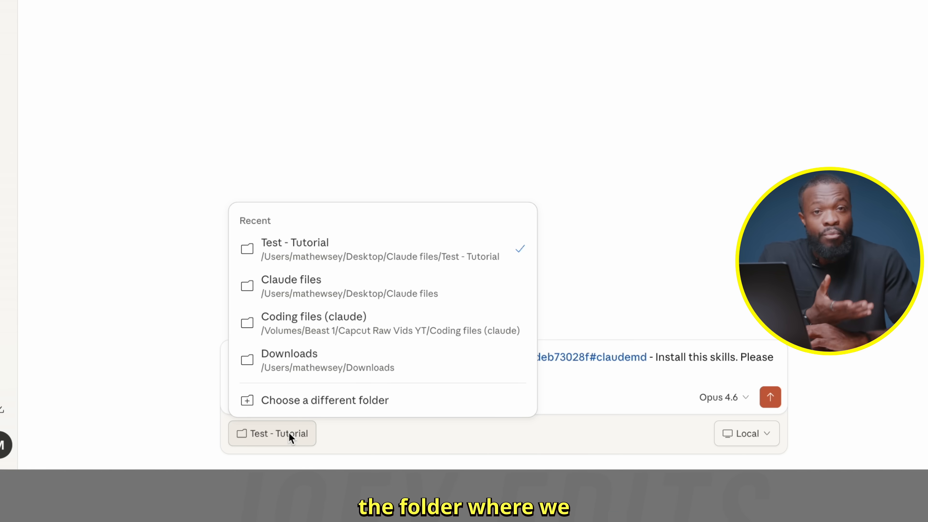
pyautogui.click(310, 401)
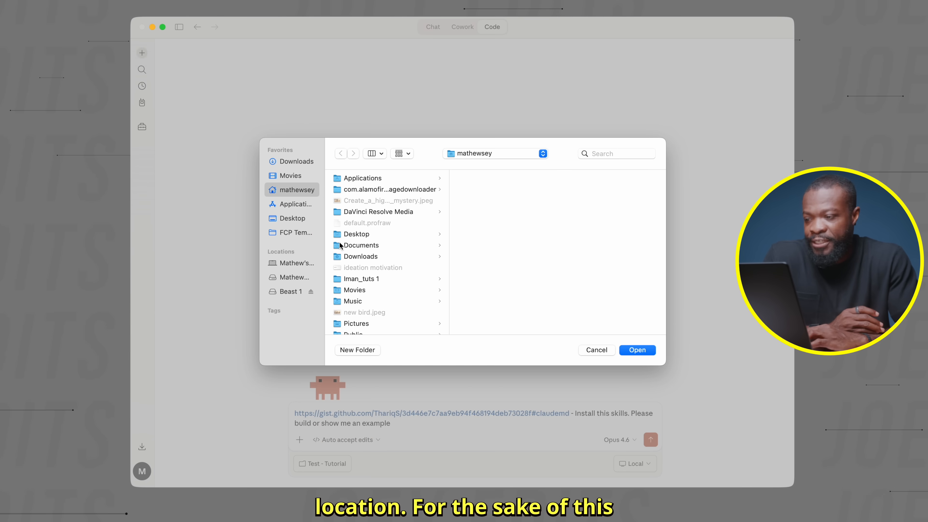
pyautogui.click(297, 218)
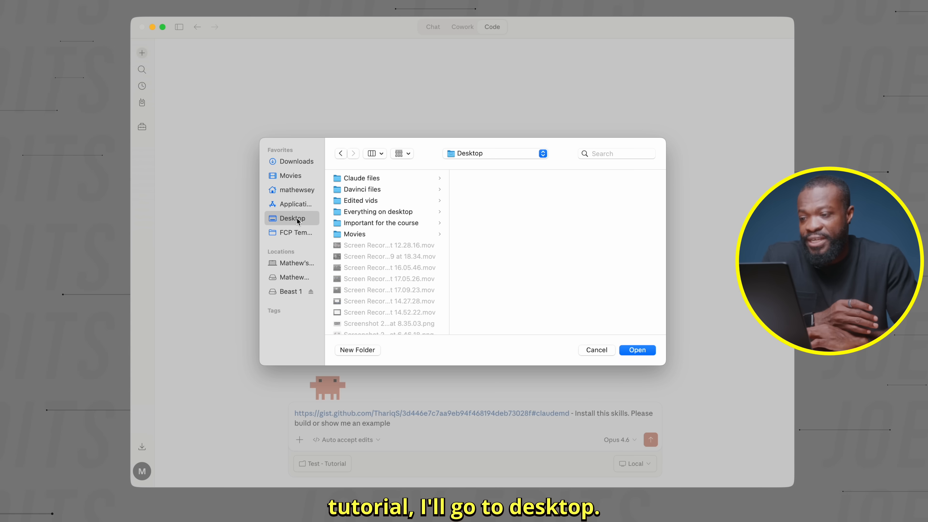
pyautogui.click(370, 179)
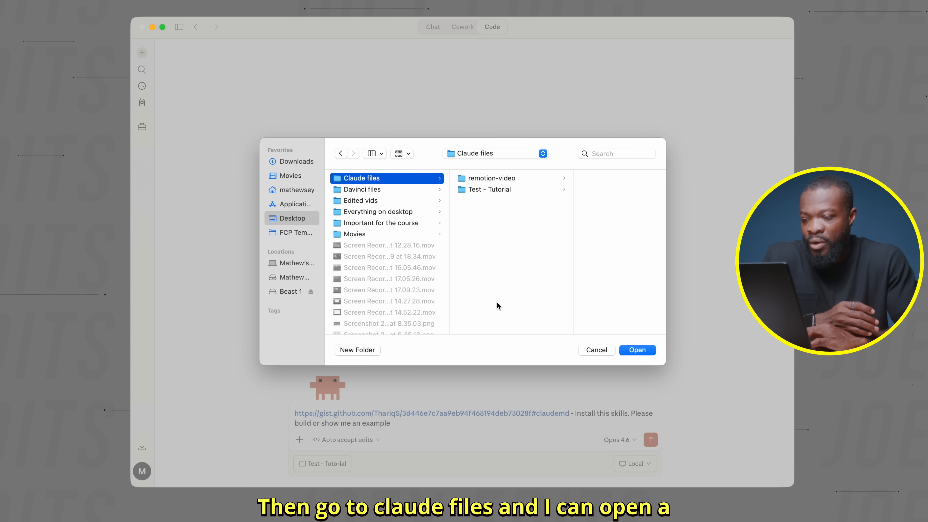
pyautogui.click(357, 348)
pyautogui.write('Tuts 1')
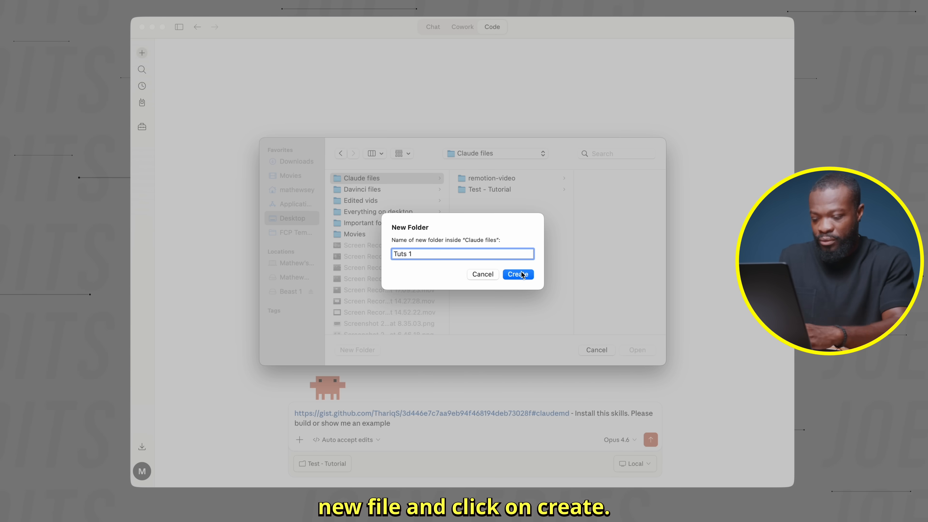
pyautogui.click(522, 273)
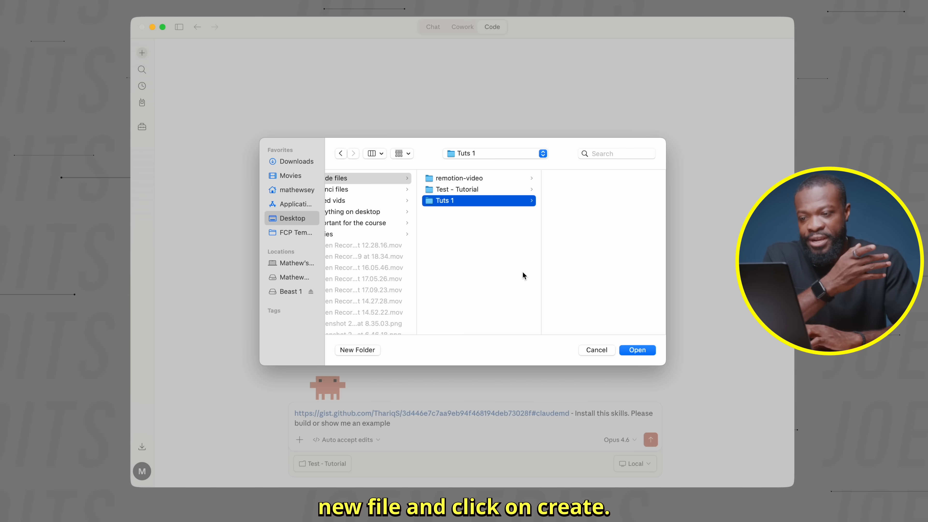
pyautogui.click(639, 350)
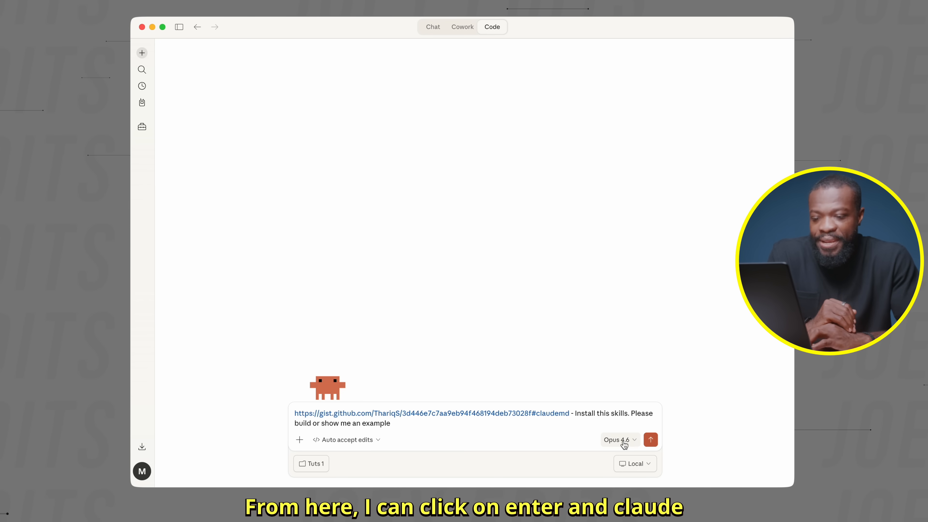
pyautogui.click(650, 440)
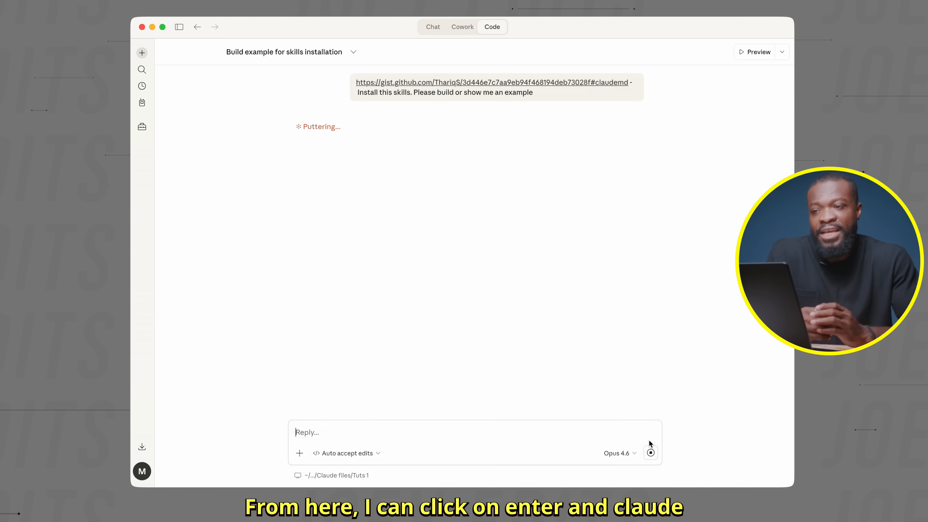